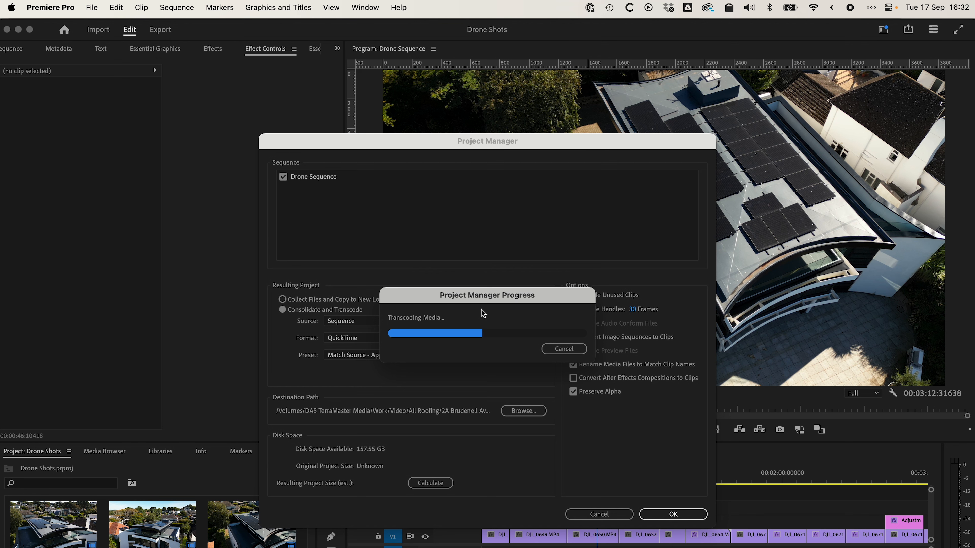
Step: Switch to Finder and compare the contents of the Transcoded_Drone Shots and Transcoded_Drone Shots_001 folders
{"action": "key", "text": "super+Tab"}
{"action": "key", "text": "super+Tab"}
{"action": "key", "text": "super+Tab"}
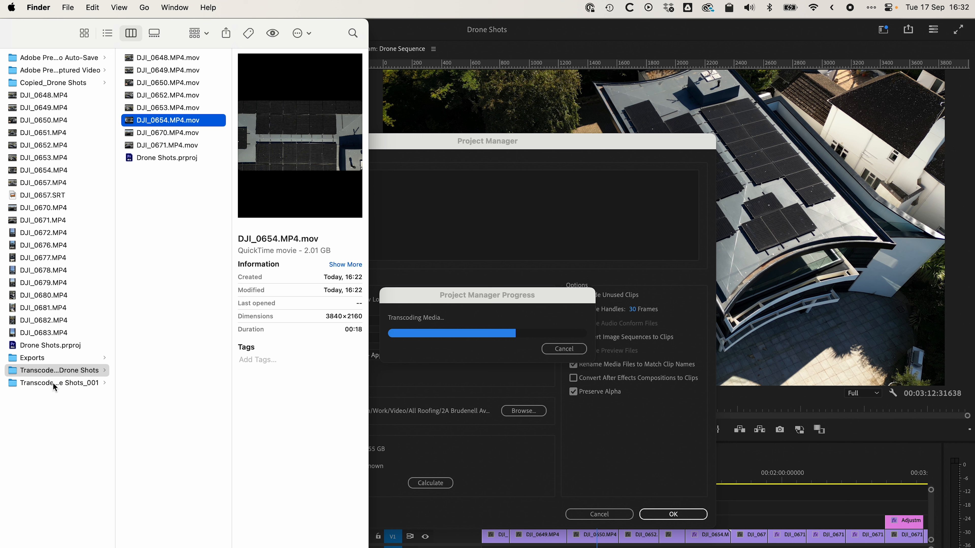
{"action": "left_click", "coordinate": [82, 376]}
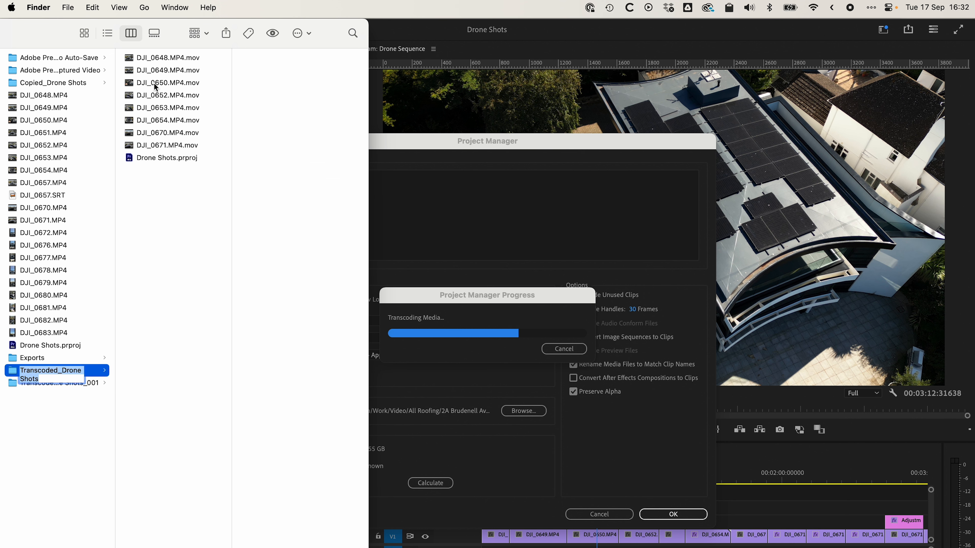
{"action": "left_click", "coordinate": [23, 383]}
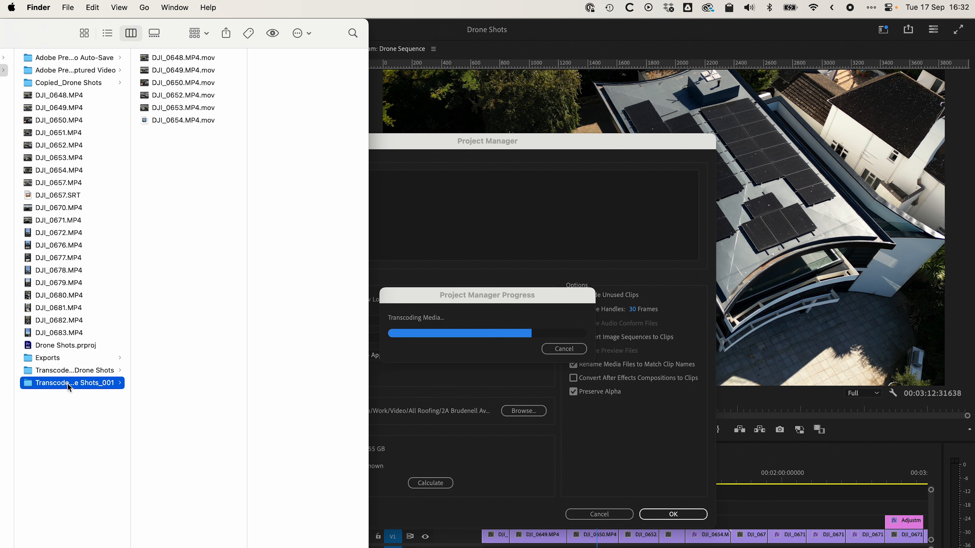
{"action": "left_click", "coordinate": [71, 372]}
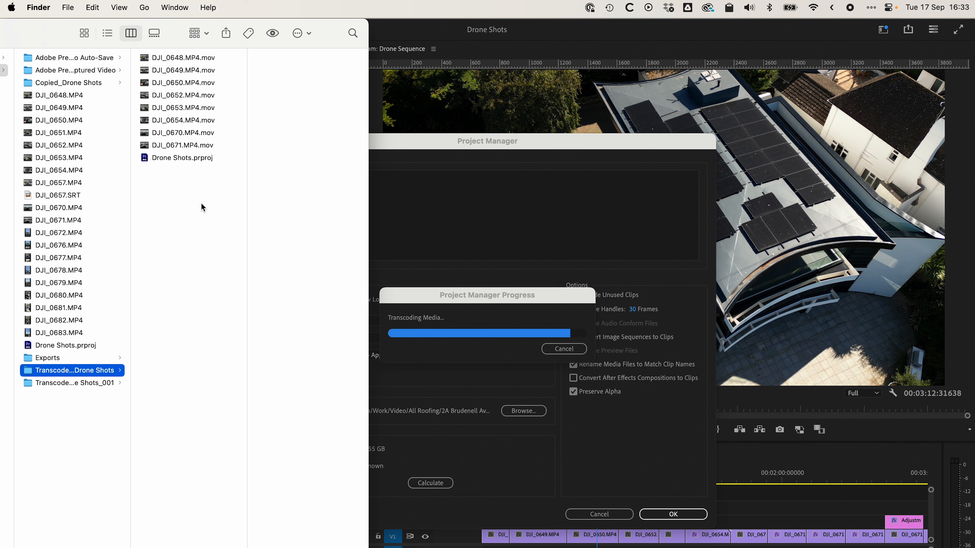
Step: Open the Transcoded_Drone Shots_001 folder and select all the .mov files from DJI_0648 through DJI_0671
{"action": "left_click", "coordinate": [83, 383]}
{"action": "left_click", "coordinate": [192, 59]}
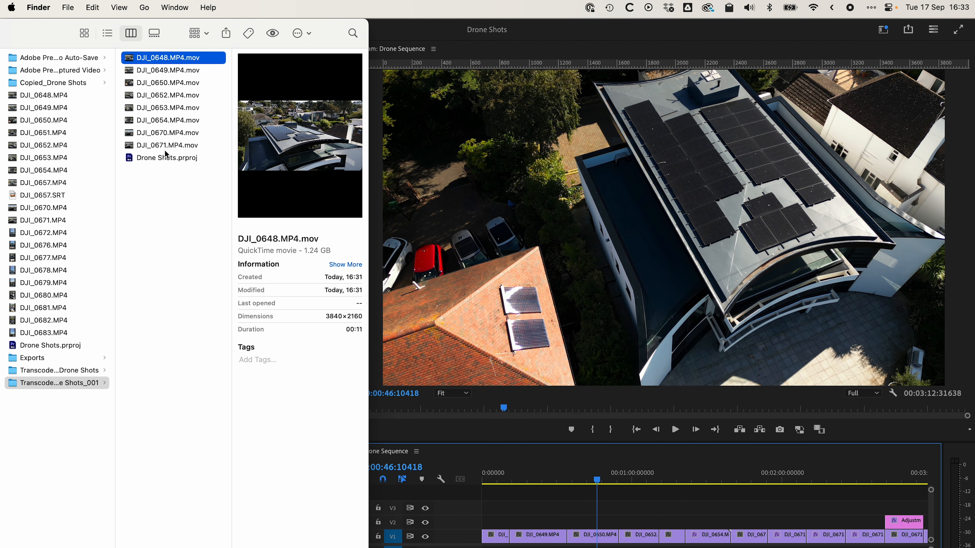
{"action": "left_click", "coordinate": [171, 145], "text": "shift"}
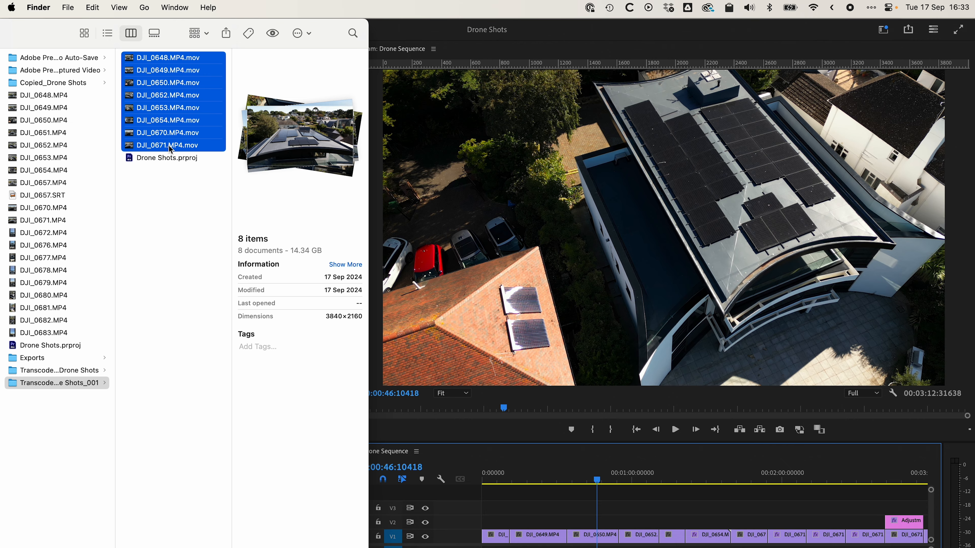
Step: Preview the transcoded clips DJI_0650.MP4.mov and DJI_0653.MP4.mov
{"action": "left_click", "coordinate": [180, 86]}
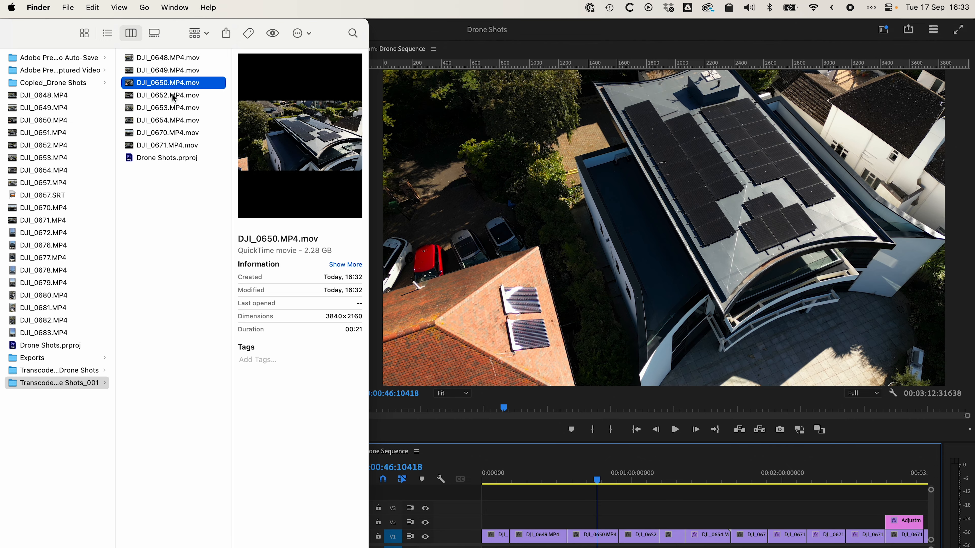
{"action": "key", "text": "space"}
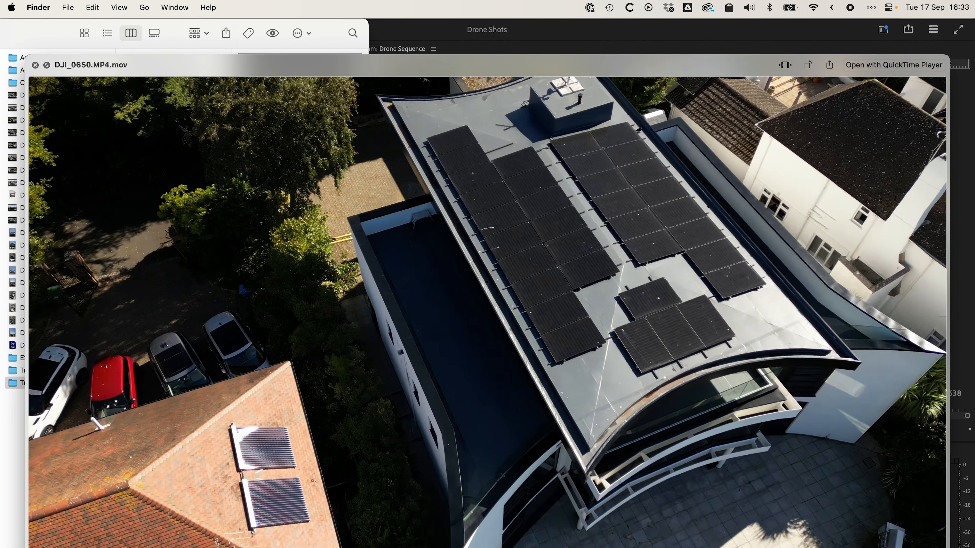
{"action": "key", "text": "space"}
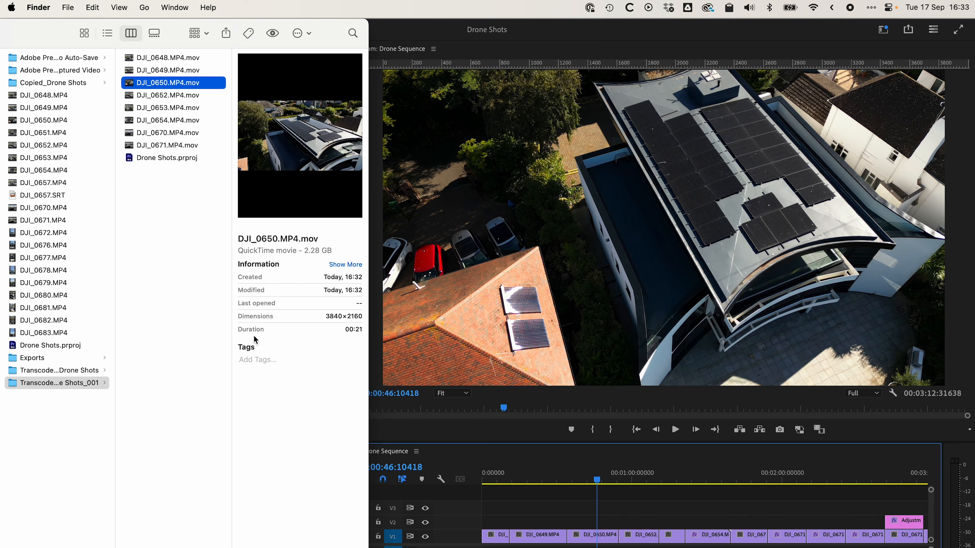
{"action": "left_click", "coordinate": [188, 99]}
{"action": "key", "text": "space"}
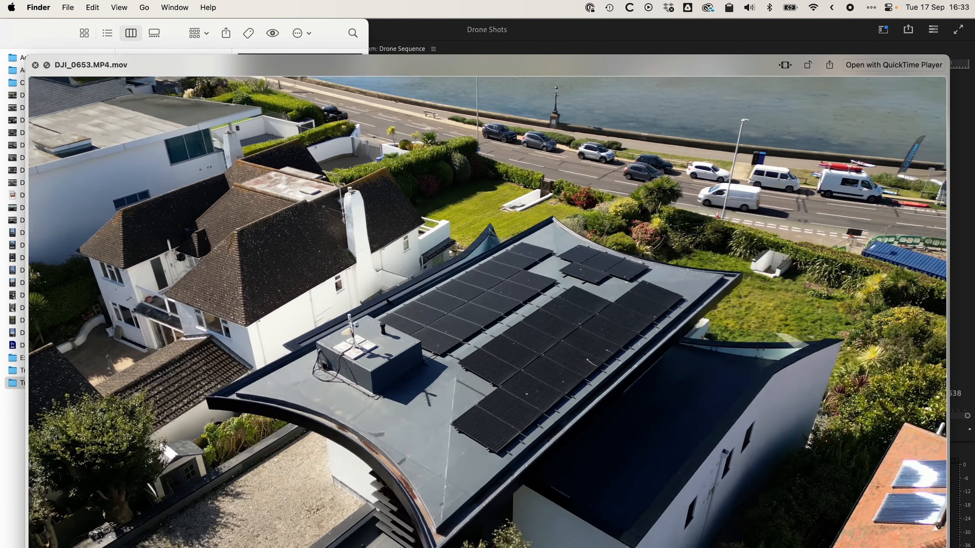
{"action": "key", "text": "space"}
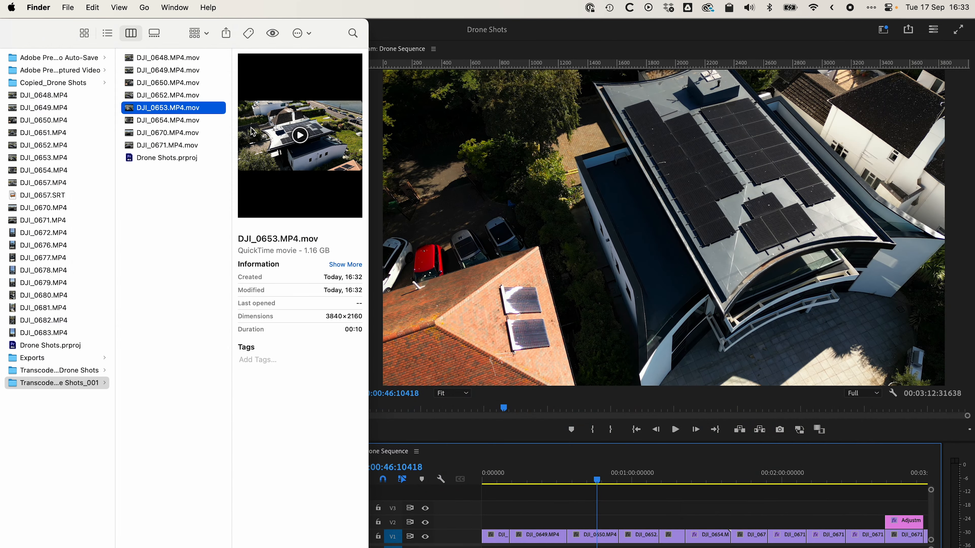
{"action": "left_click", "coordinate": [481, 188]}
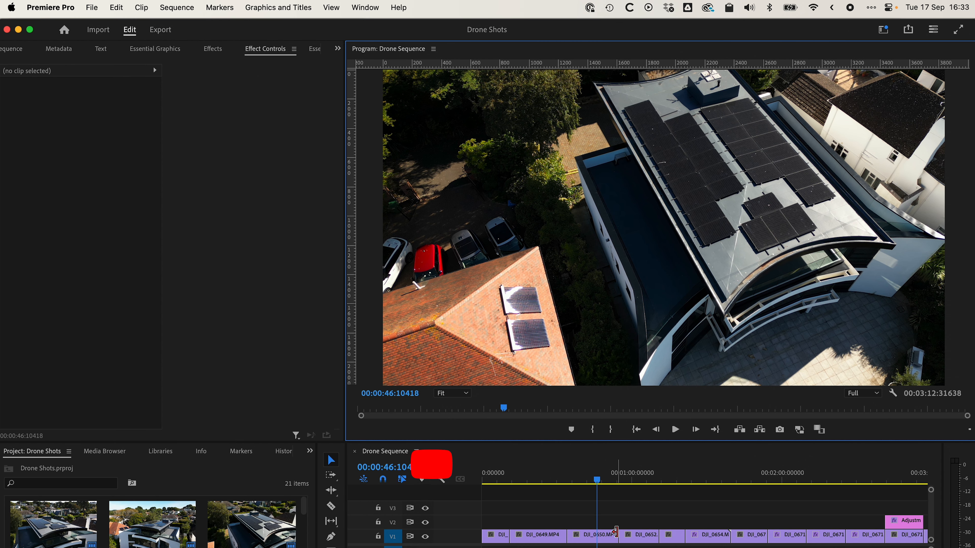
{"action": "scroll", "coordinate": [615, 536], "scroll_direction": "right", "scroll_amount": 3}
{"action": "scroll", "coordinate": [615, 536], "scroll_direction": "right", "scroll_amount": 1}
{"action": "scroll", "coordinate": [615, 536], "scroll_direction": "left", "scroll_amount": 4}
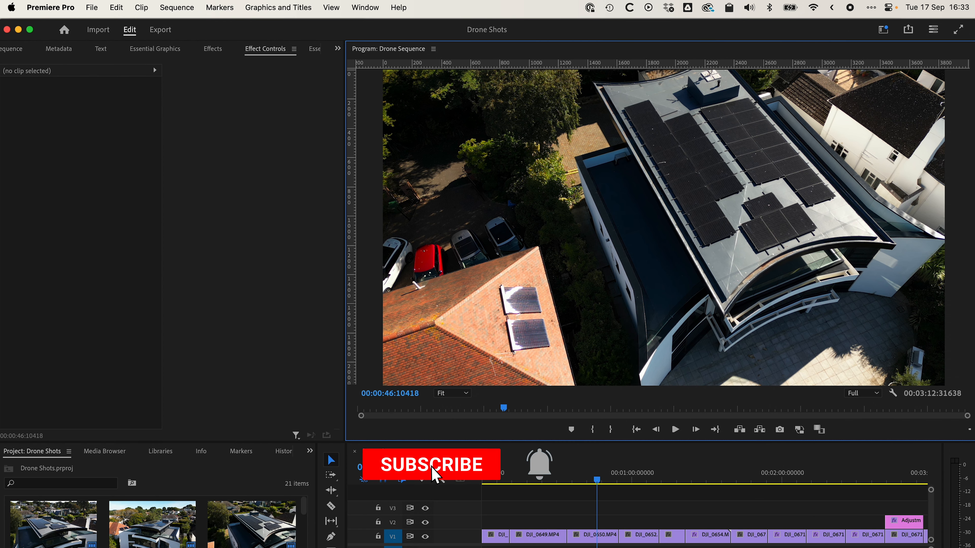
{"action": "scroll", "coordinate": [615, 536], "scroll_direction": "right", "scroll_amount": 5}
{"action": "scroll", "coordinate": [704, 536], "scroll_direction": "left", "scroll_amount": 4}
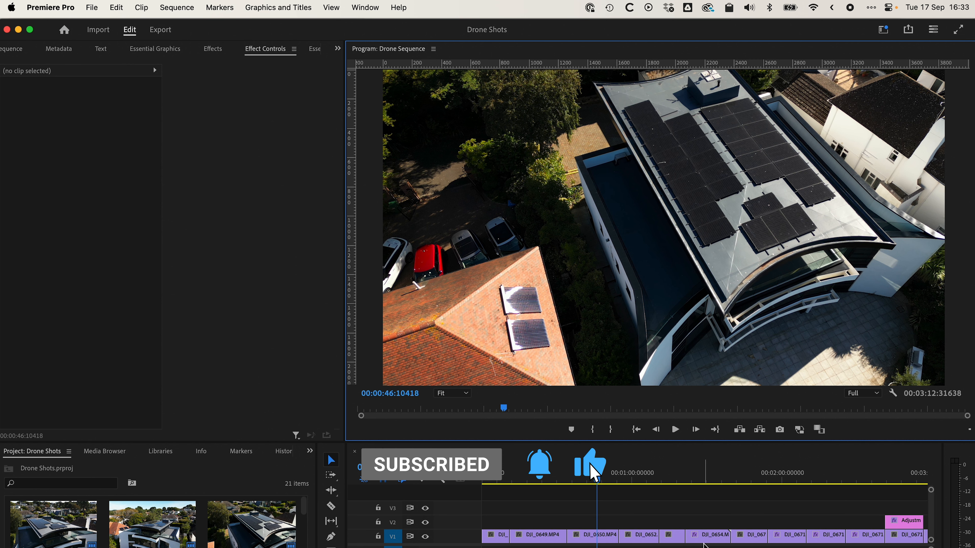
{"action": "key", "text": "super+Tab"}
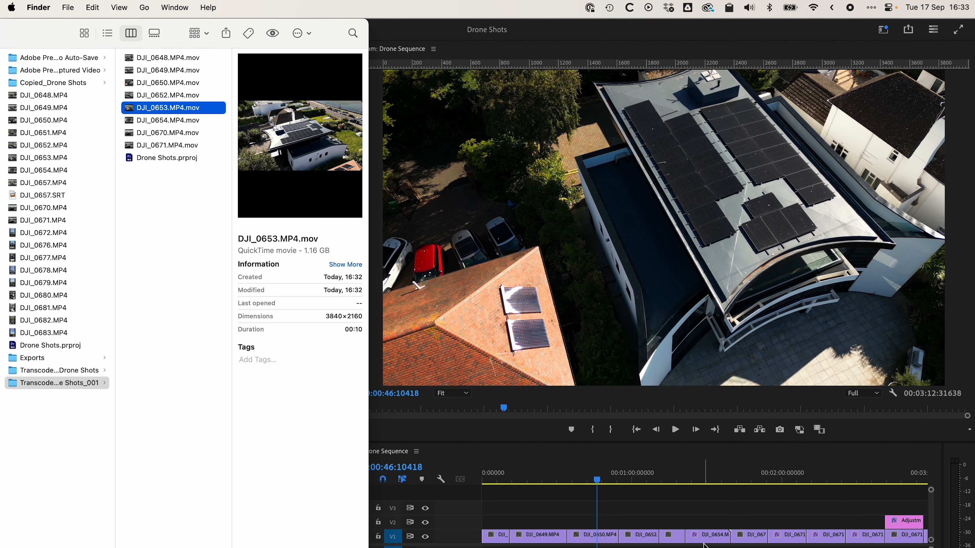
Step: Show the sequence's DJI_0654 clip at 00:01:29:11843 in Premiere Pro, and preview its transcoded file DJI_0654.MP4.mov in Finder for comparison
{"action": "left_click", "coordinate": [695, 514]}
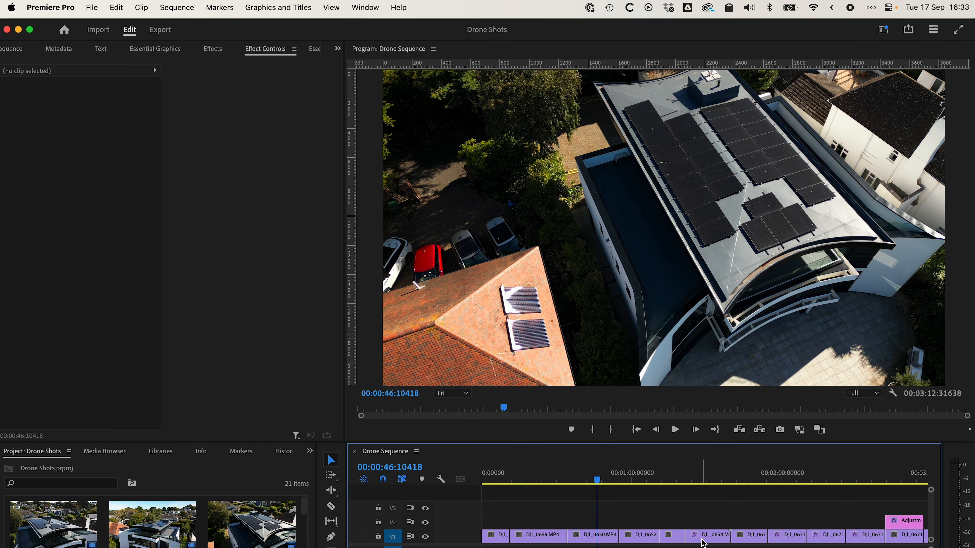
{"action": "left_click", "coordinate": [706, 478]}
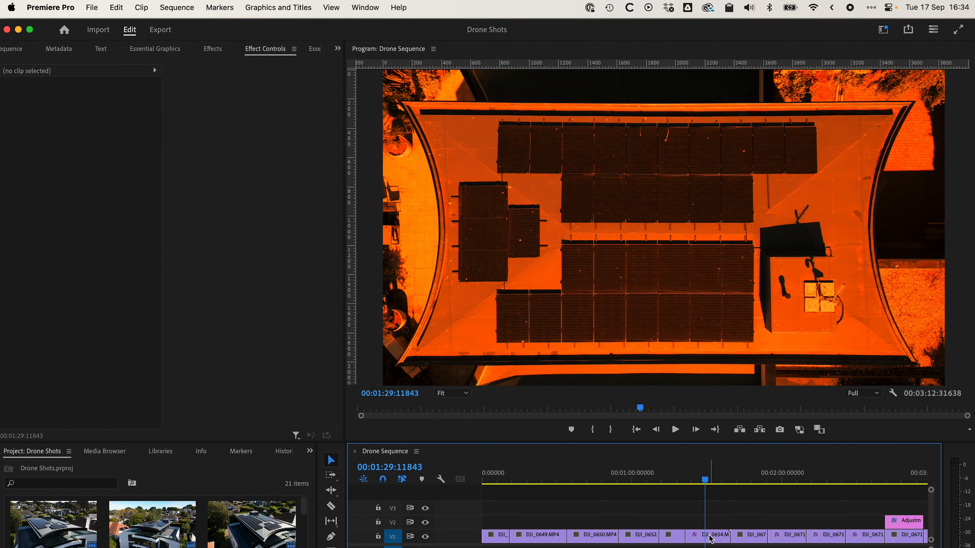
{"action": "key", "text": "super+Tab"}
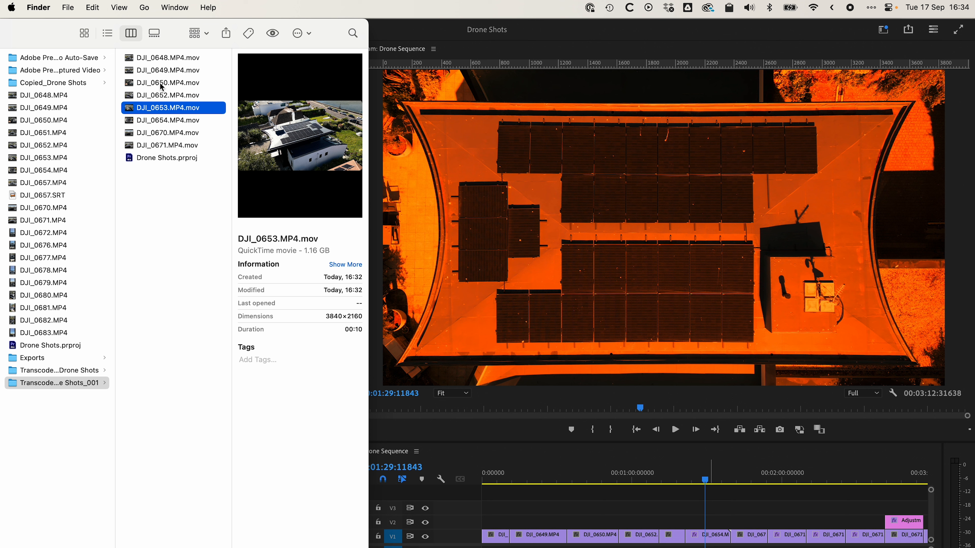
{"action": "left_click", "coordinate": [182, 145]}
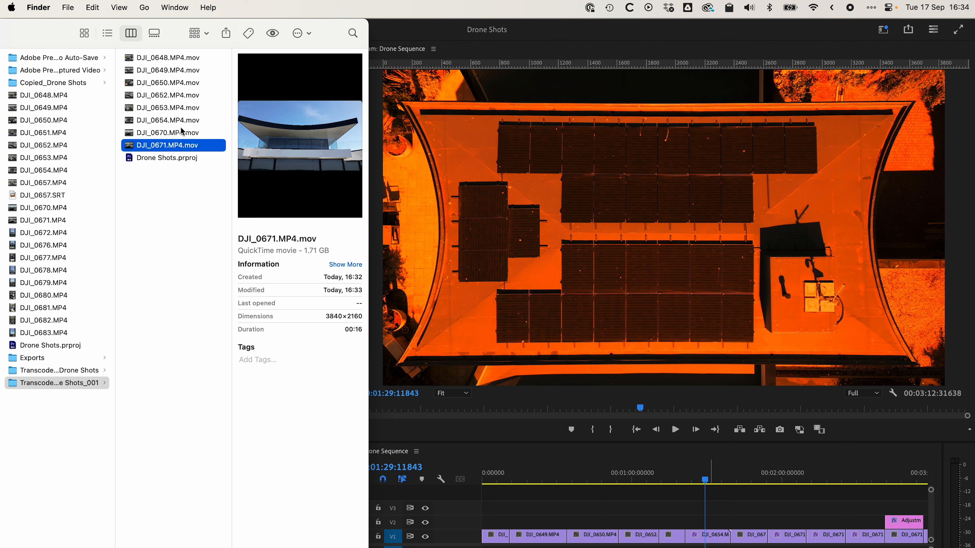
{"action": "left_click", "coordinate": [183, 125]}
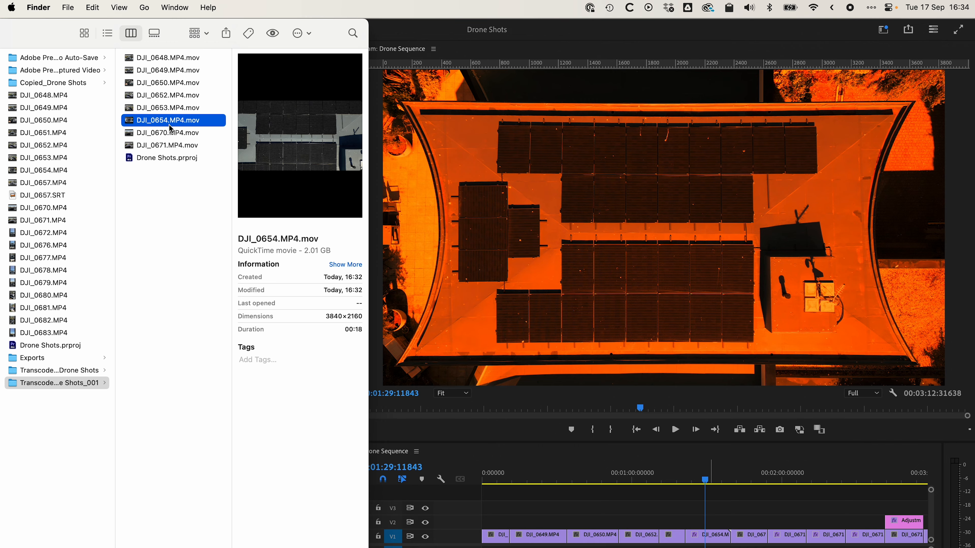
{"action": "key", "text": "space"}
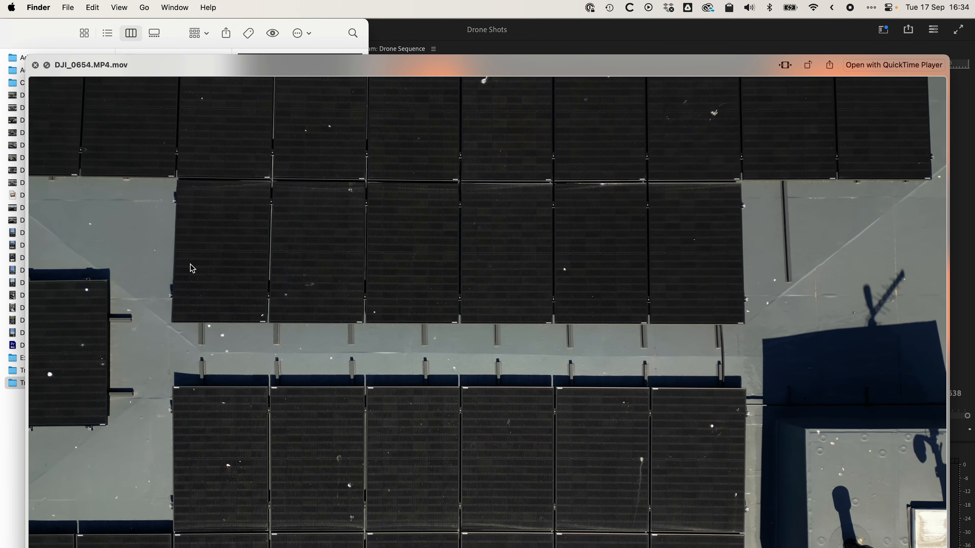
{"action": "key", "text": "space"}
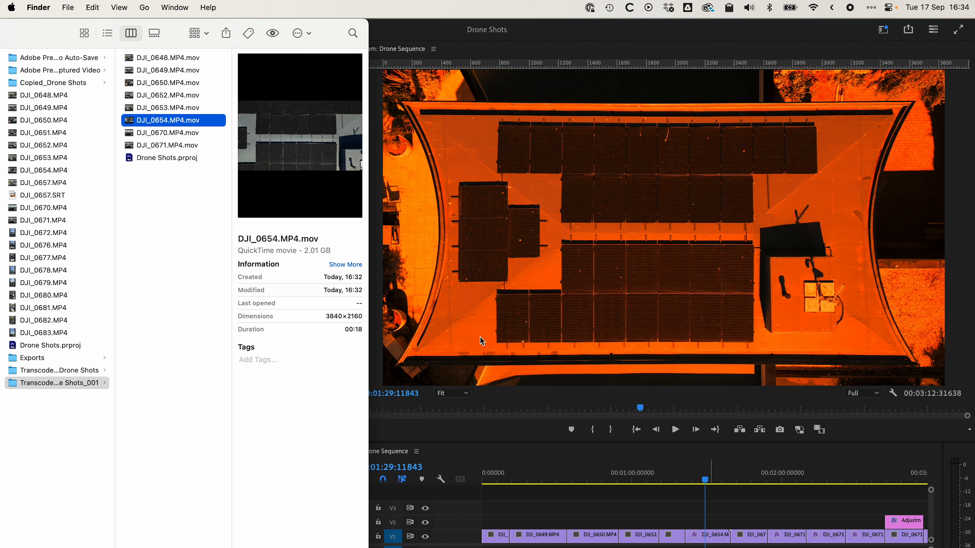
Step: Return to Premiere Pro and move the playhead to 00:02:07:12847 on the first DJI_0671 clip
{"action": "left_click", "coordinate": [720, 517]}
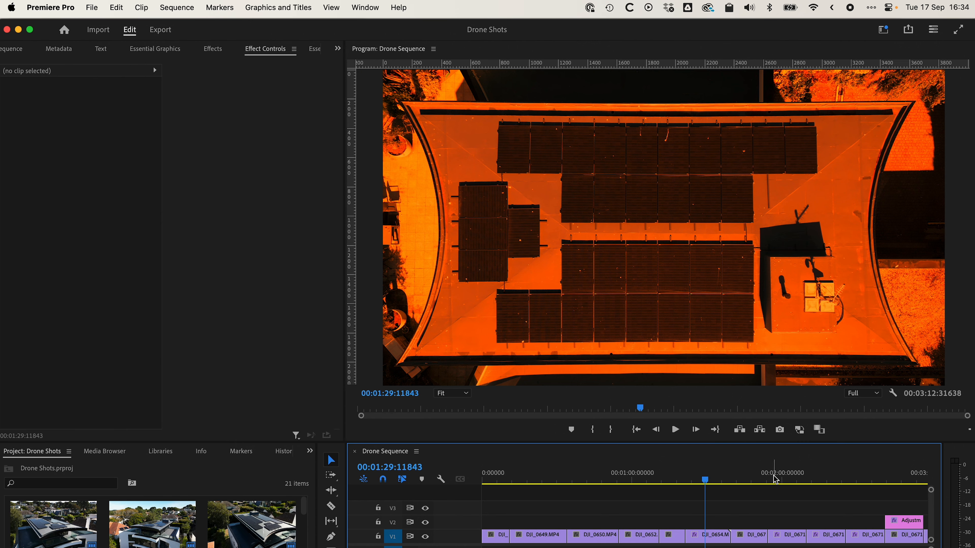
{"action": "left_click_drag", "start_coordinate": [780, 481], "coordinate": [801, 486]}
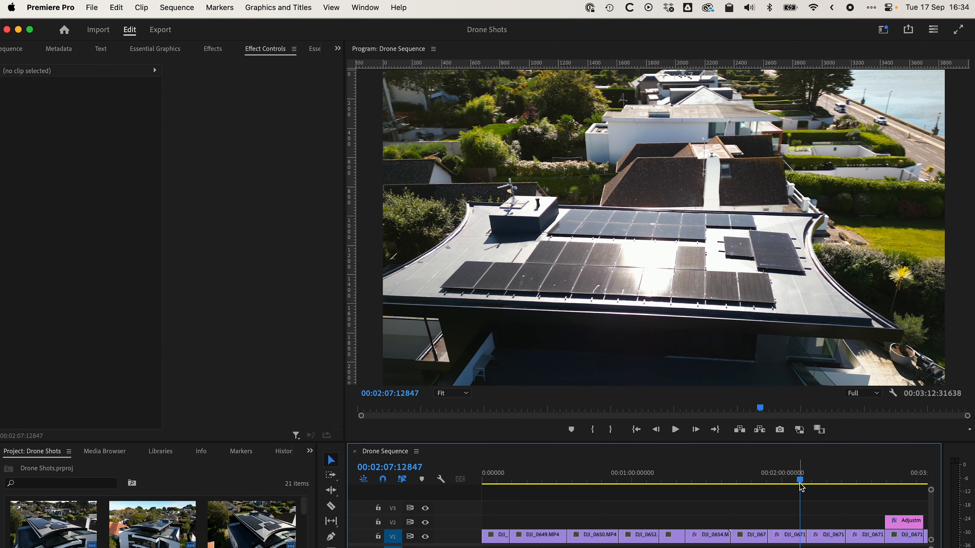
{"action": "scroll", "coordinate": [789, 489], "scroll_direction": "right", "scroll_amount": 4}
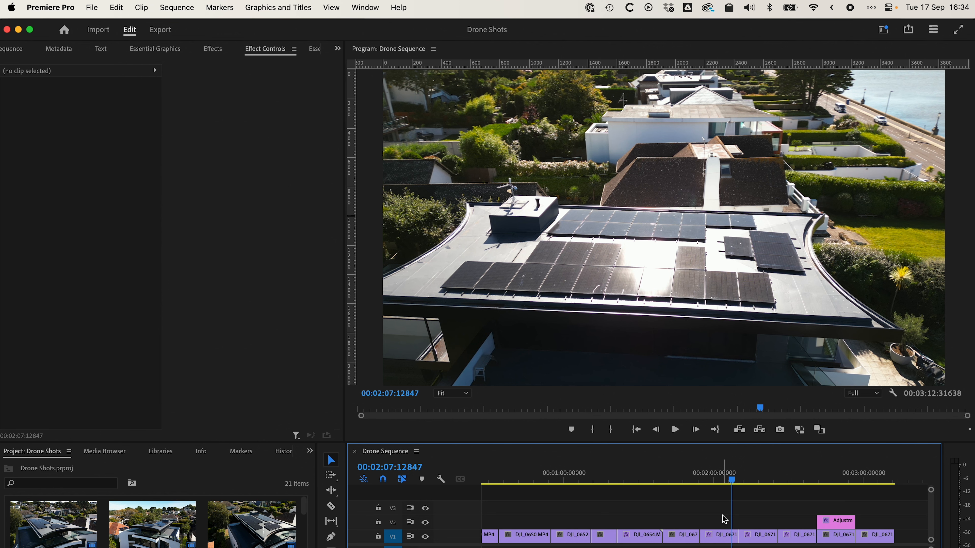
Step: Mark in and out points around the first DJI_0671 clip, with the out point at 00:02:09:26129, and clear both points again
{"action": "left_click_drag", "start_coordinate": [705, 477], "coordinate": [703, 477]}
{"action": "key", "text": "i"}
{"action": "left_click", "coordinate": [738, 478]}
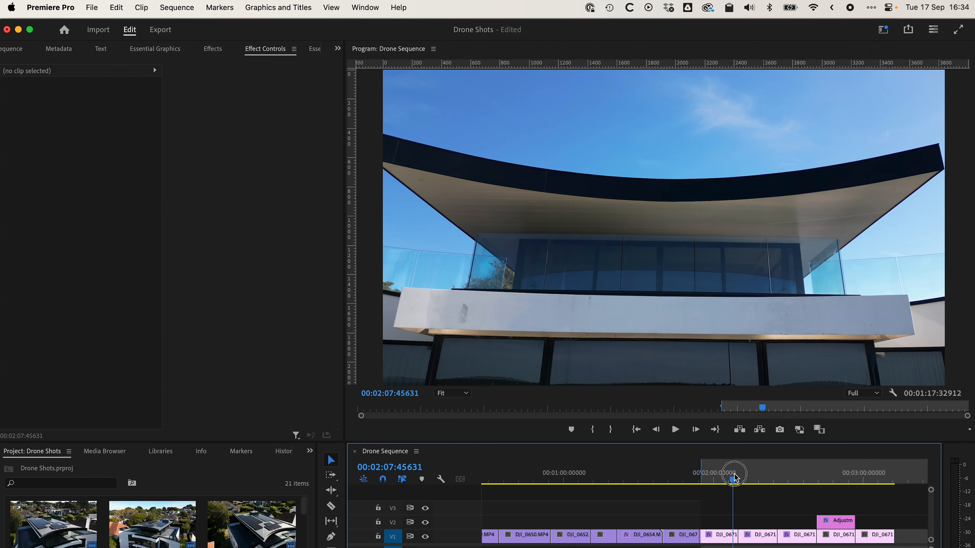
{"action": "key", "text": "o"}
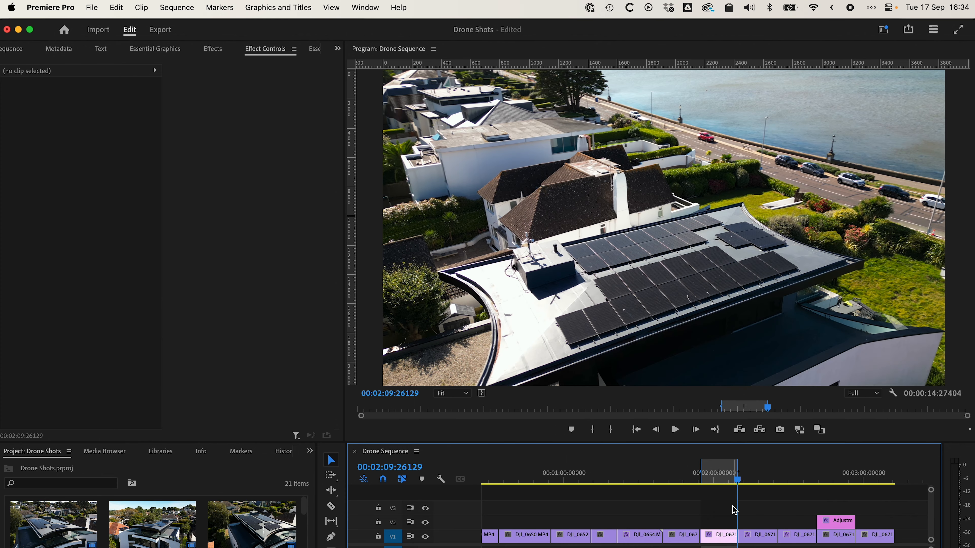
{"action": "key", "text": "alt+o"}
{"action": "key", "text": "alt+i"}
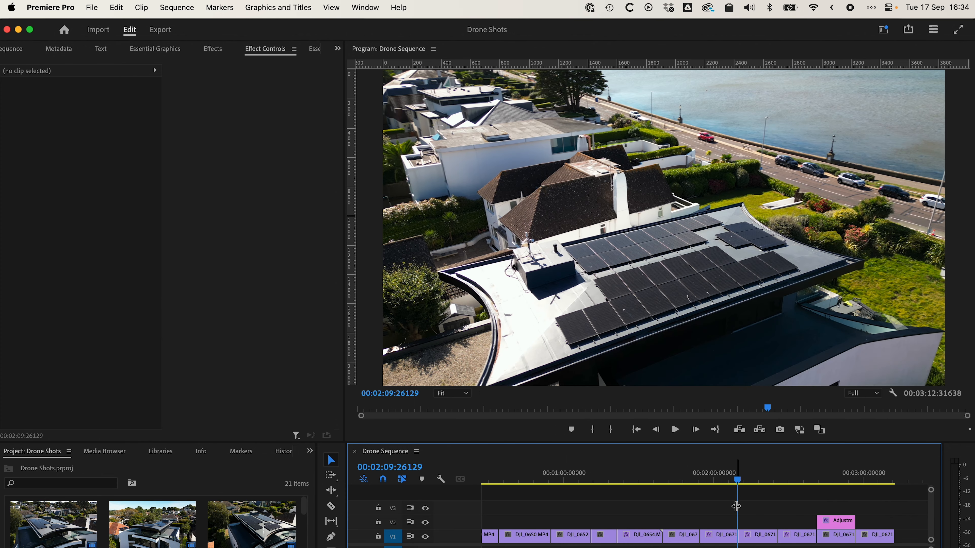
Step: Scrub the sequence to 00:02:49:29487 and select the adjustment layer on V2 to show its effect settings
{"action": "left_click", "coordinate": [750, 476]}
{"action": "left_click_drag", "start_coordinate": [751, 479], "coordinate": [841, 485]}
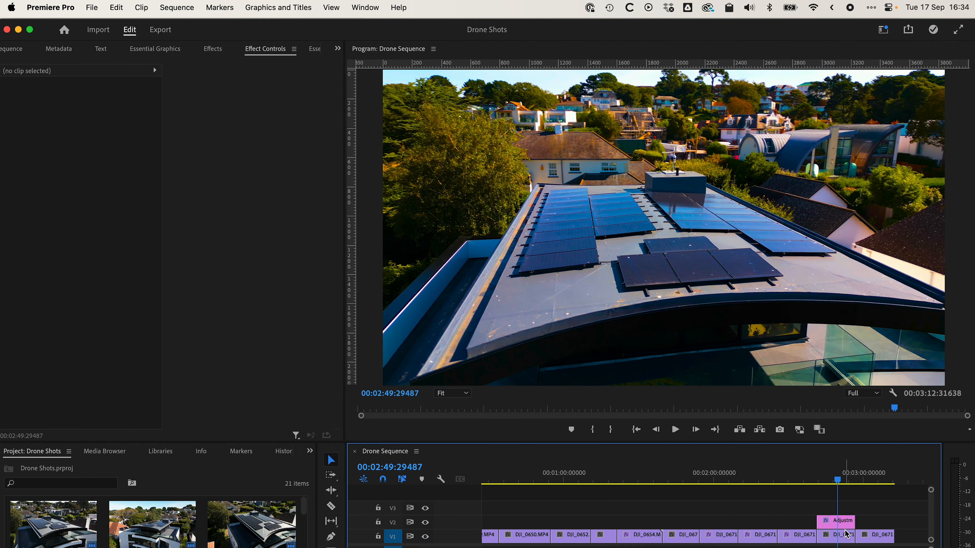
{"action": "left_click", "coordinate": [846, 522]}
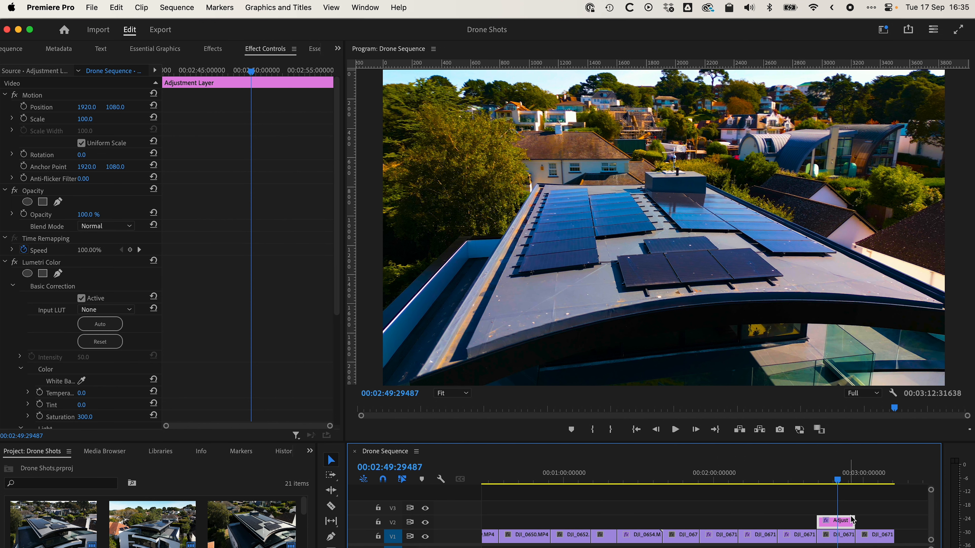
Step: Move the playhead to 00:03:03:02249, past the adjustment layer, and check the transcoded files in Finder before returning to Premiere Pro
{"action": "left_click", "coordinate": [871, 480]}
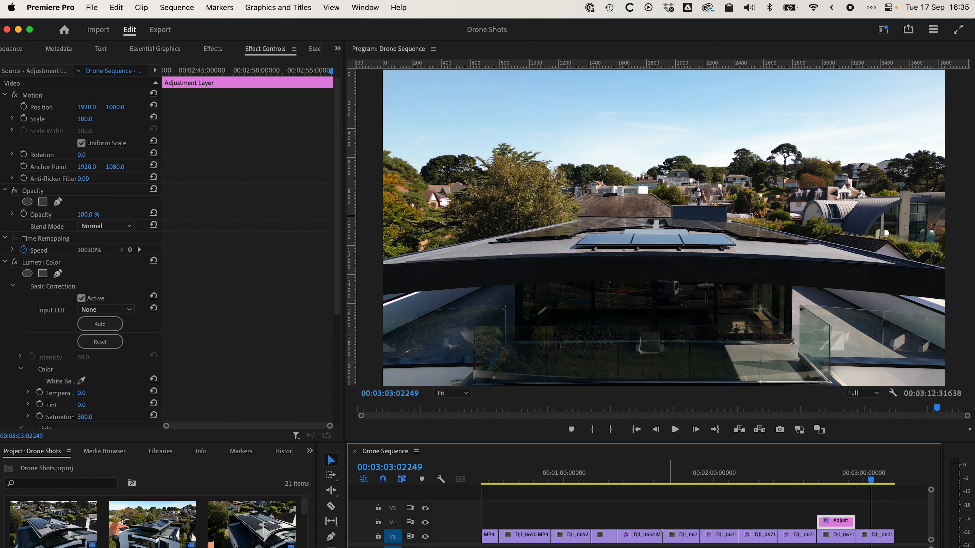
{"action": "key", "text": "super+Tab"}
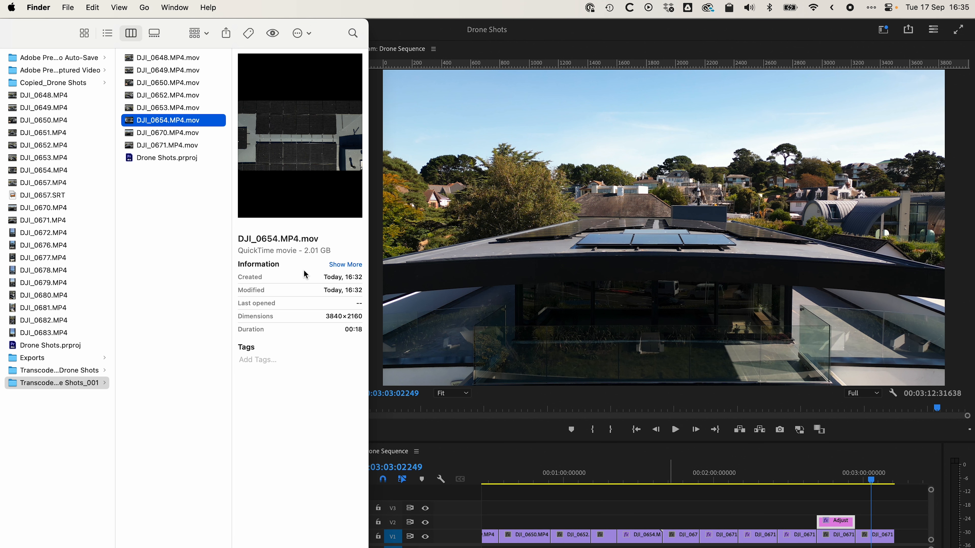
{"action": "left_click", "coordinate": [523, 349]}
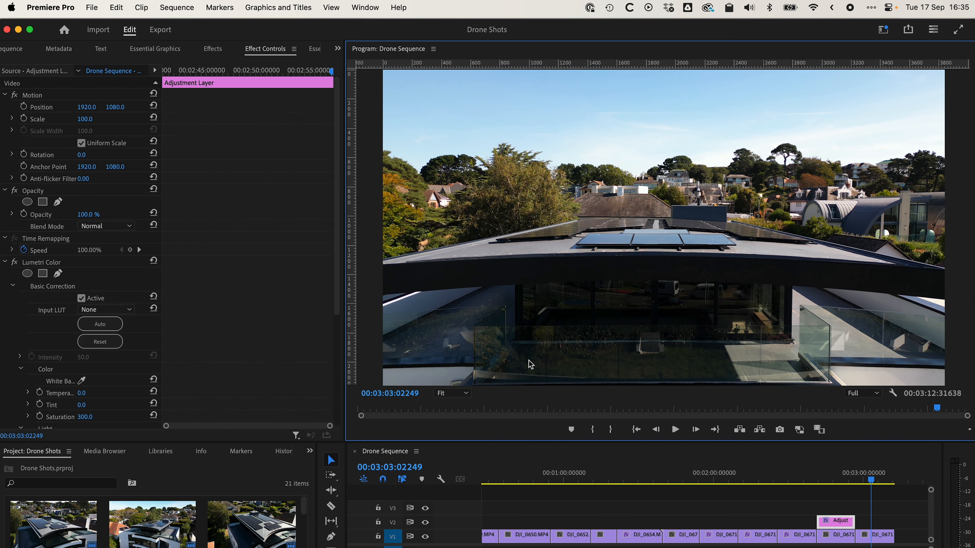